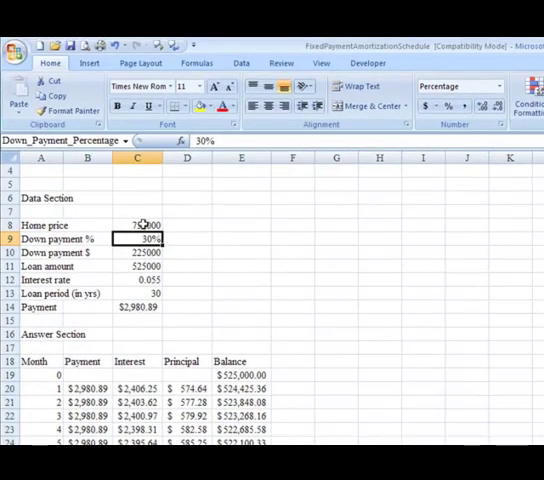
- Apply the Accounting number format to the home price, down payment, loan amount and payment cells (C8, C10, C11, C14)
click(144, 225)
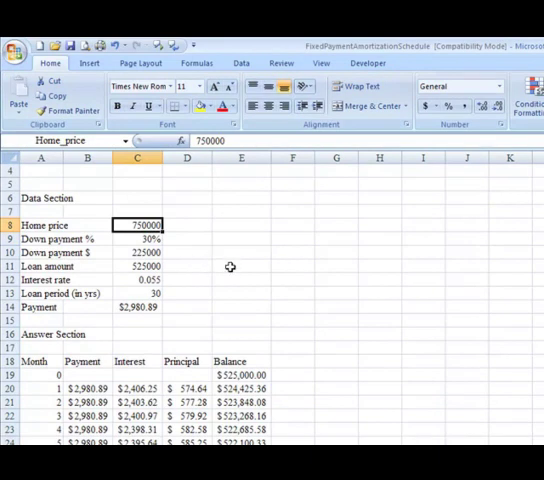
click(133, 225)
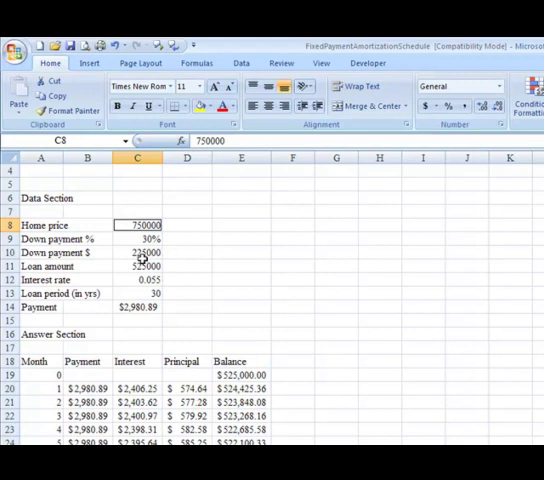
click(140, 252)
click(148, 267)
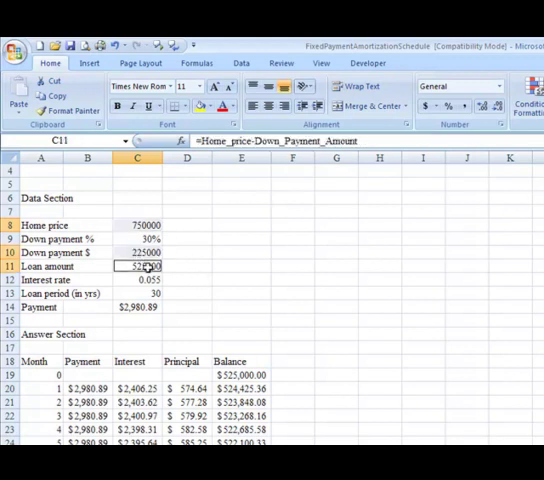
click(149, 308)
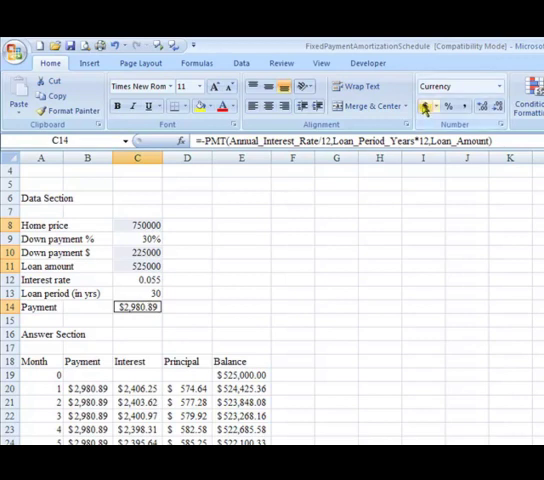
click(499, 88)
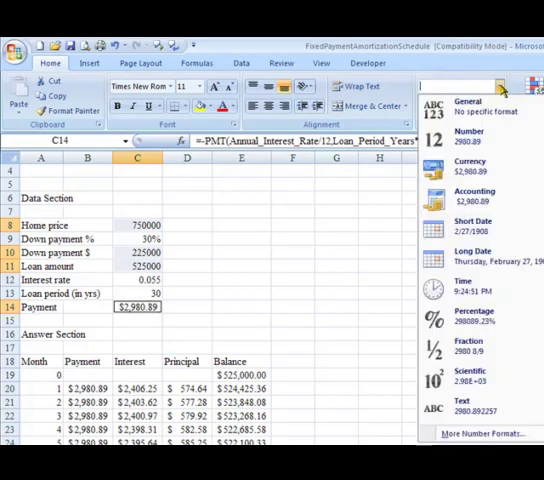
click(474, 204)
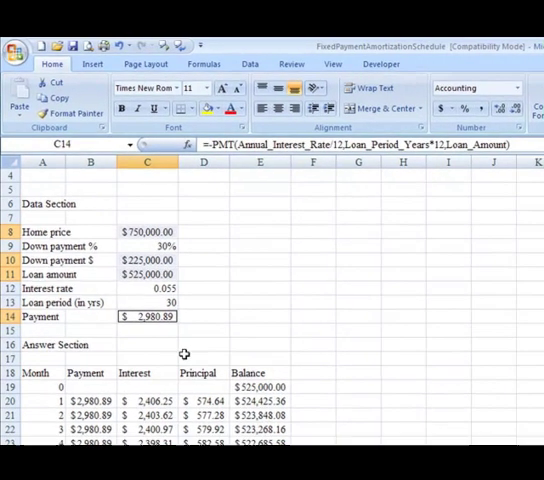
- Show C9 and C12 as percentages with two decimals (30.00%, 5.50%)
click(166, 245)
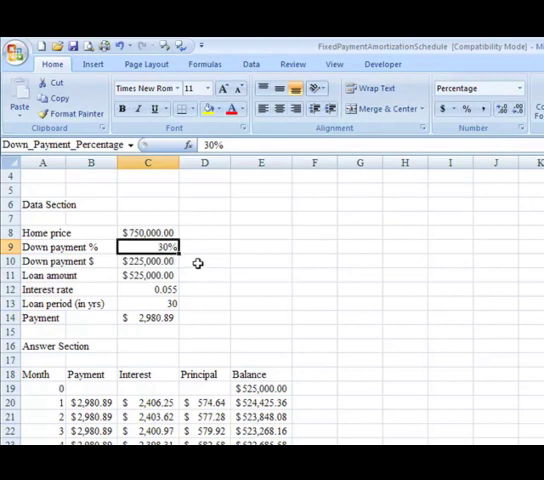
click(170, 246)
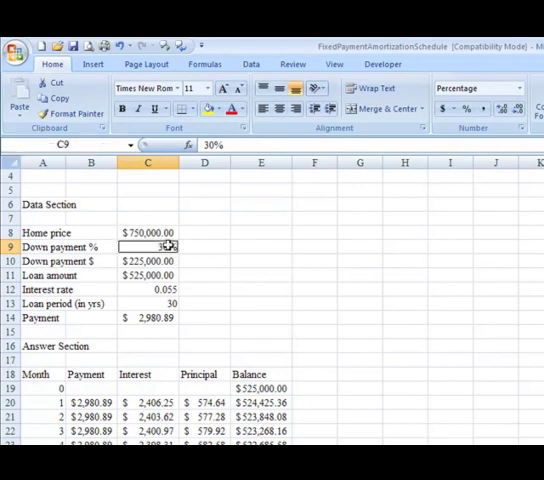
click(165, 290)
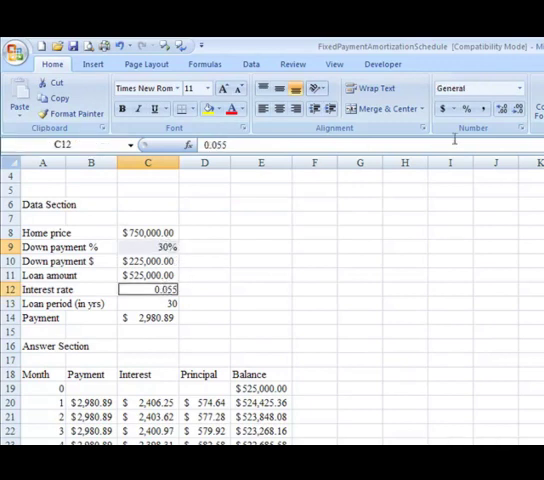
click(467, 110)
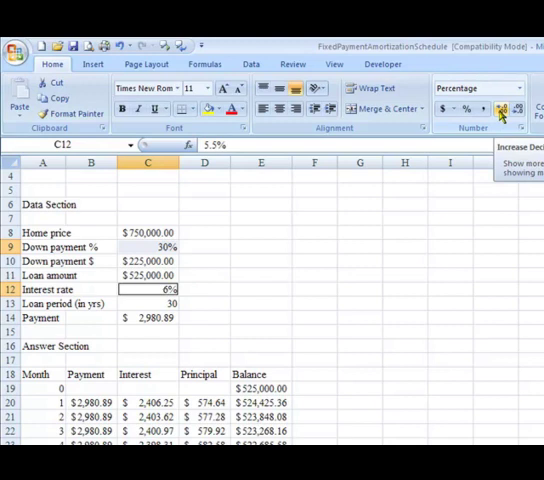
click(501, 112)
click(501, 112)
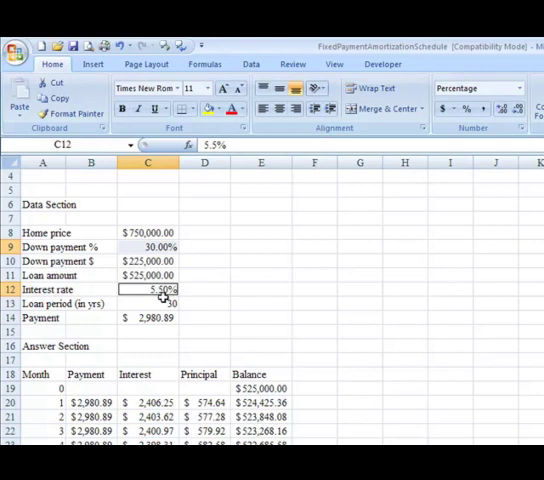
click(145, 305)
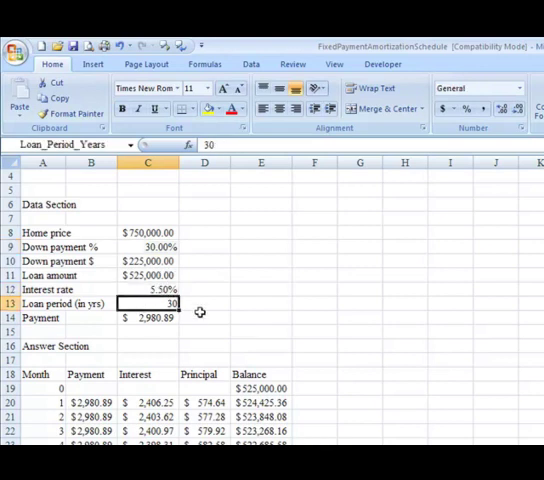
- Center-align the values in C9, C12 and C13 within their cells
click(157, 248)
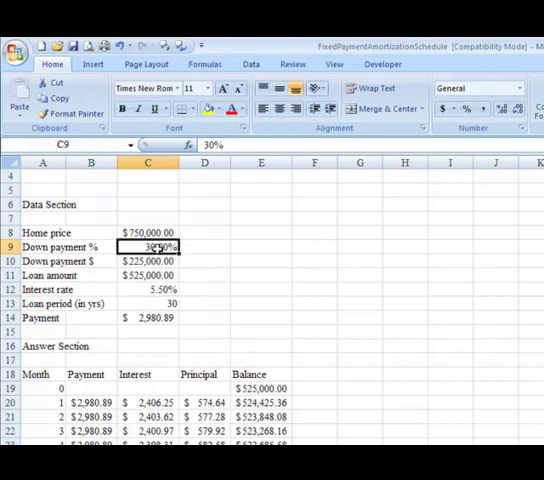
click(165, 289)
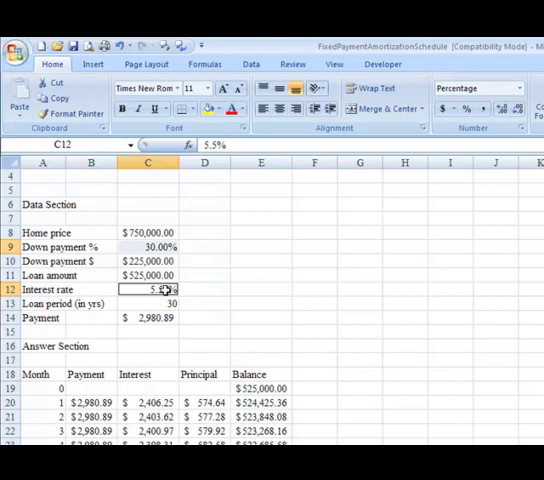
click(161, 304)
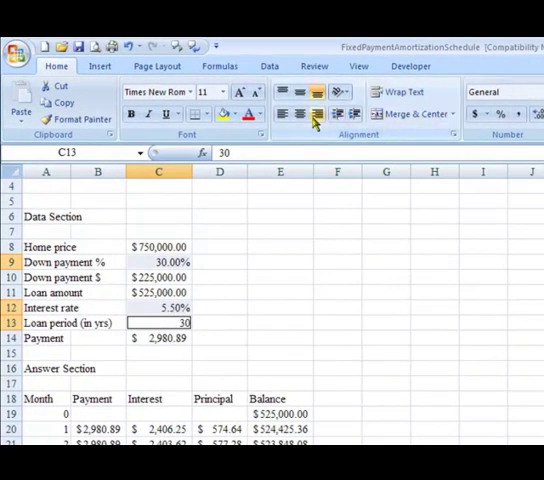
click(300, 116)
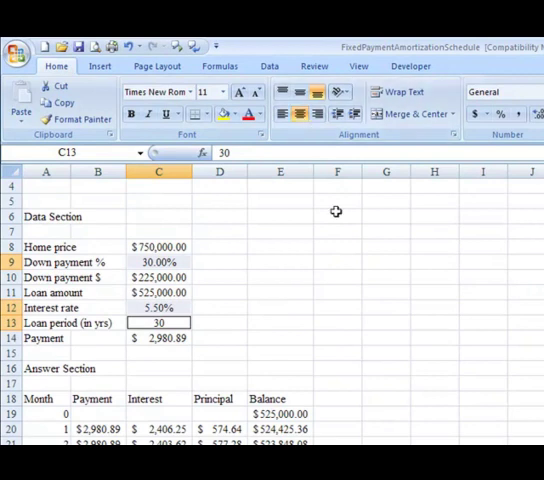
click(159, 249)
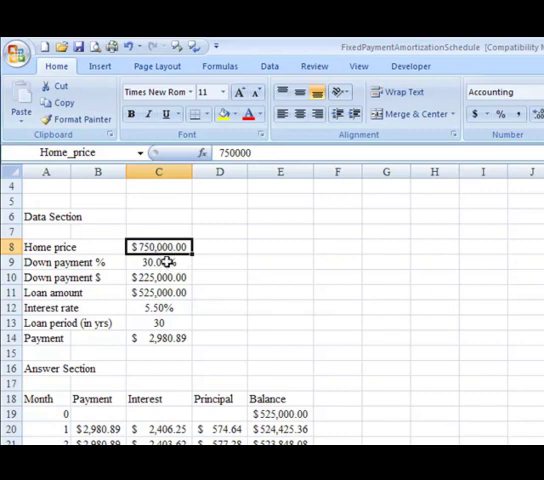
- Fill the input cells C8, C9, C12 and C13 with a light blue theme colour
click(167, 262)
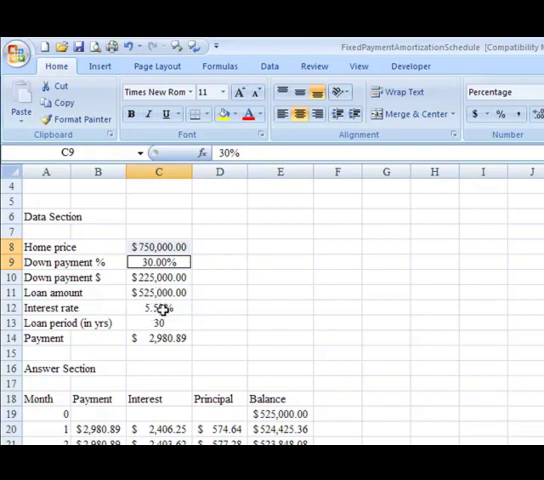
click(165, 310)
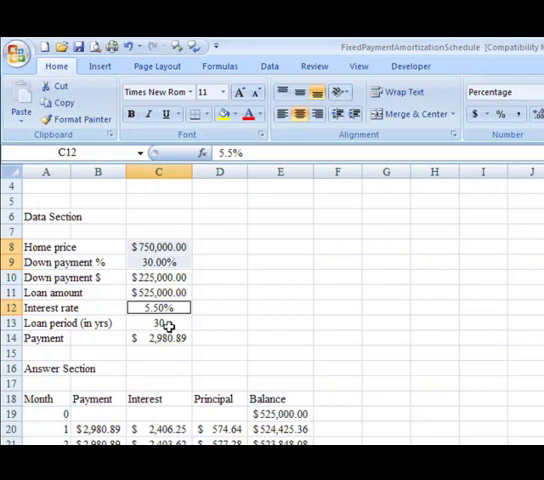
click(166, 323)
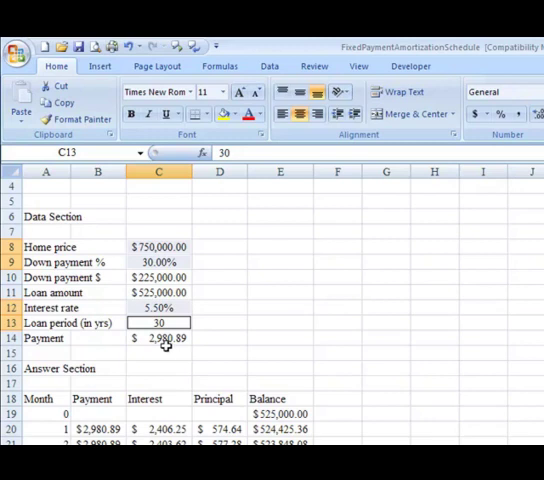
click(237, 116)
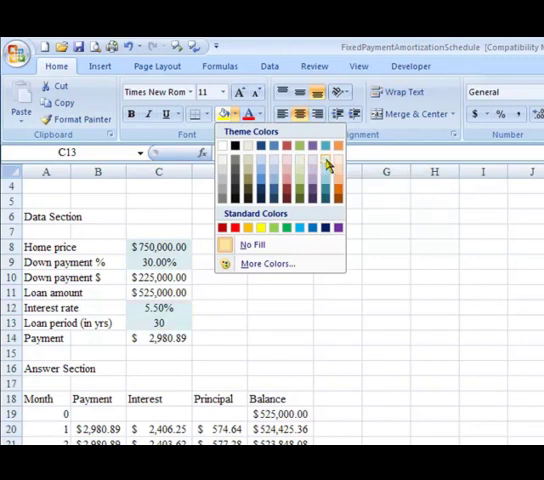
click(329, 165)
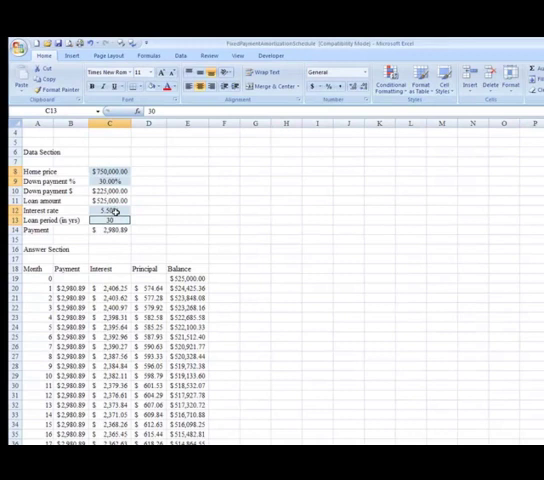
click(97, 183)
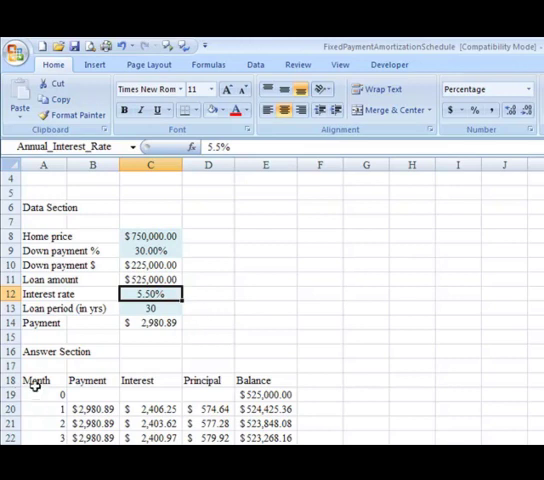
- Make the A18:E18 headings Month through Balance bold and centered
drag(38, 380, 282, 380)
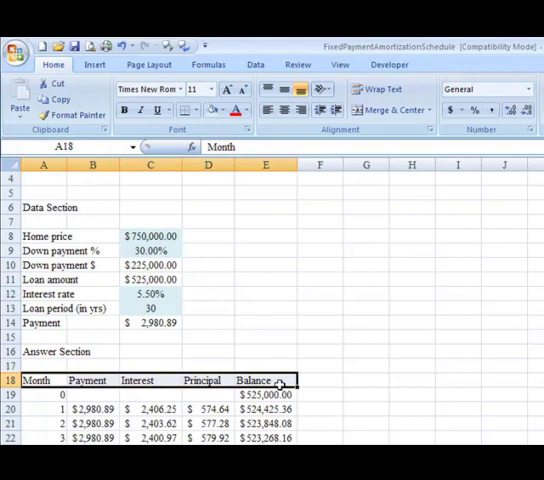
key(ctrl+b)
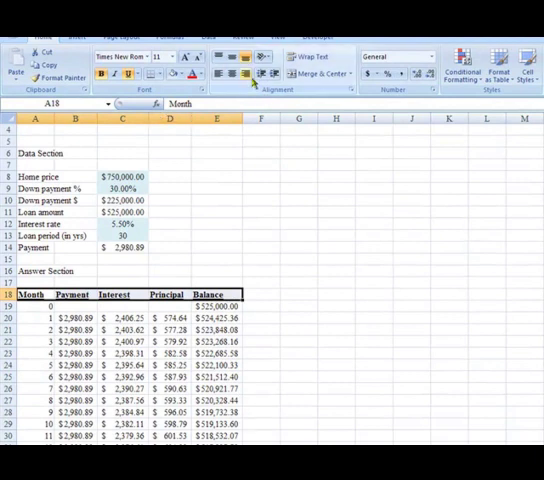
click(231, 78)
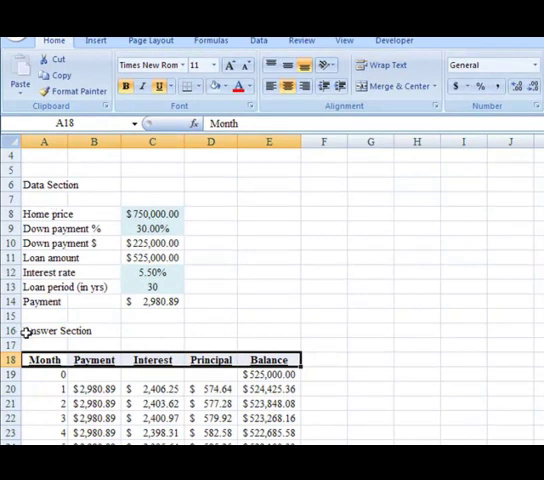
- Give the Answer Section row A16:E16 a light orange fill and a thick box border
drag(25, 331, 282, 330)
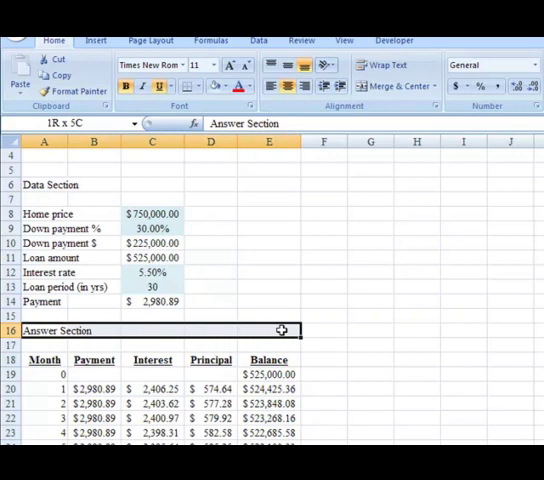
click(226, 90)
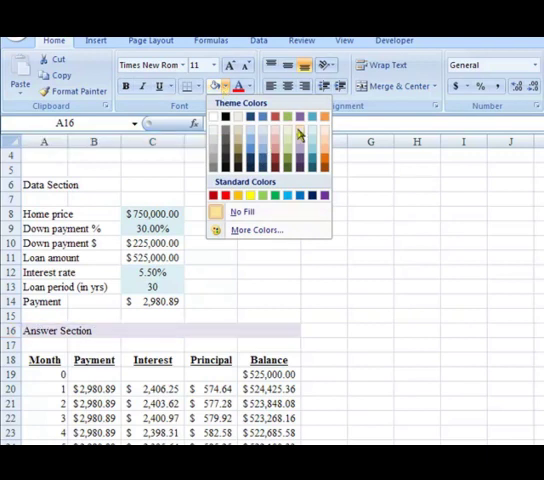
click(325, 128)
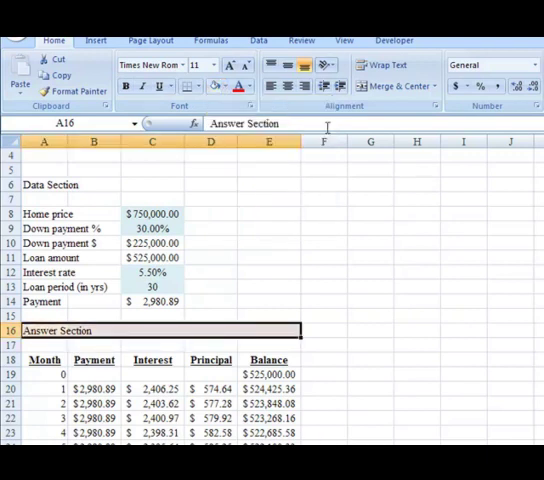
click(200, 89)
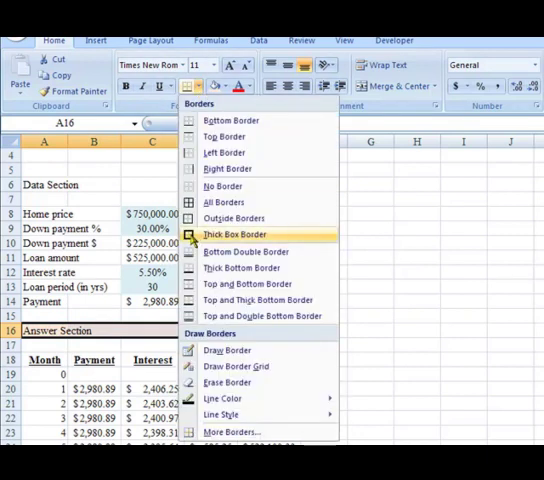
click(191, 238)
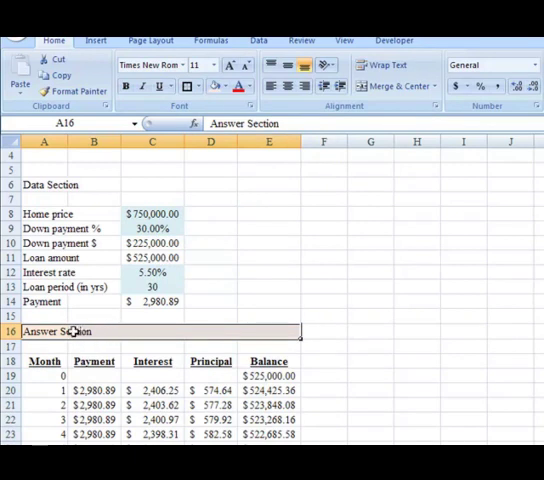
- Make the Answer Section label in A16 bold and underlined
key(Tab)
key(shift+Tab)
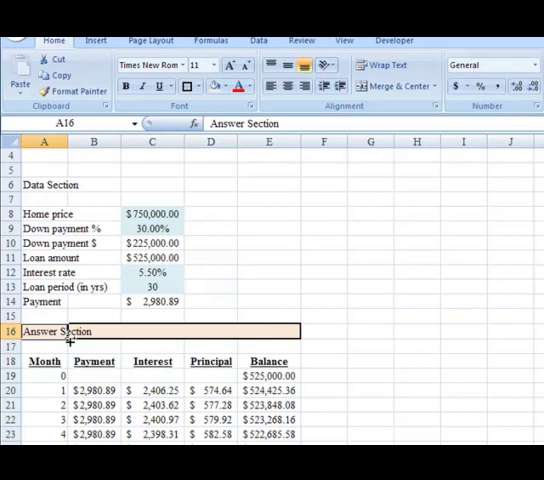
key(ctrl+b)
key(ctrl+u)
key(Down)
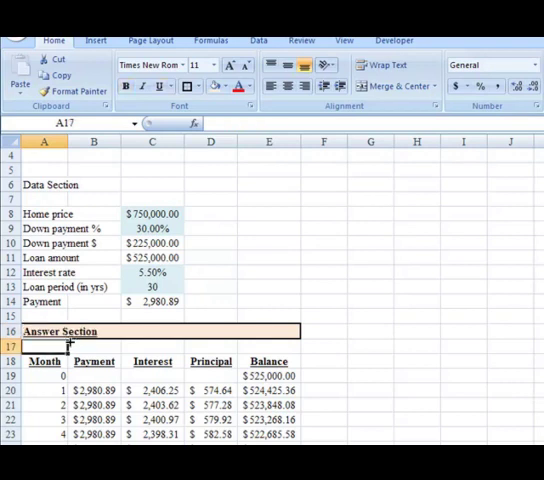
key(Down)
key(Down)
key(Down)
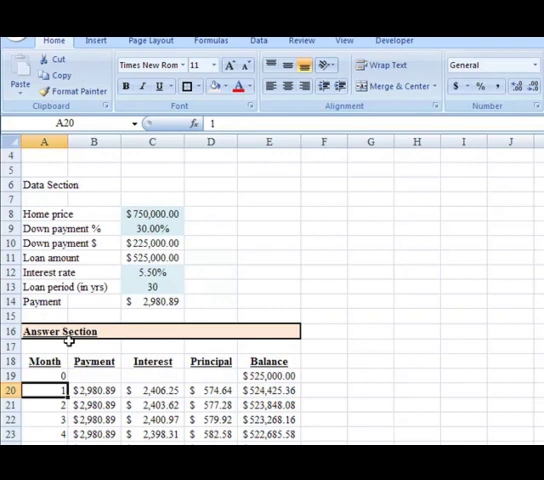
key(Up)
key(Up)
key(Up)
key(Up)
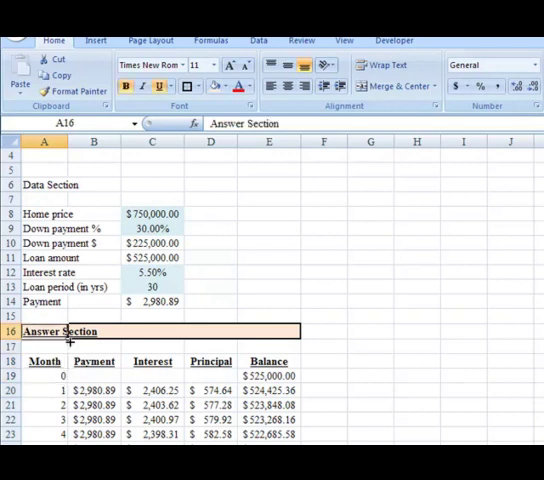
- Give the Data Section row A6:E6 a thick box border and a blue-grey fill
key(Down)
key(Down)
key(Up)
key(Up)
key(Up)
key(Up)
key(Up)
key(Up)
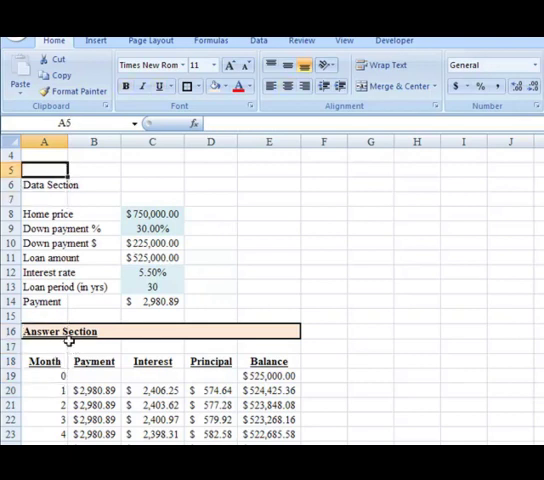
key(Up)
key(Up)
key(Up)
key(Down)
key(Down)
key(Down)
key(Down)
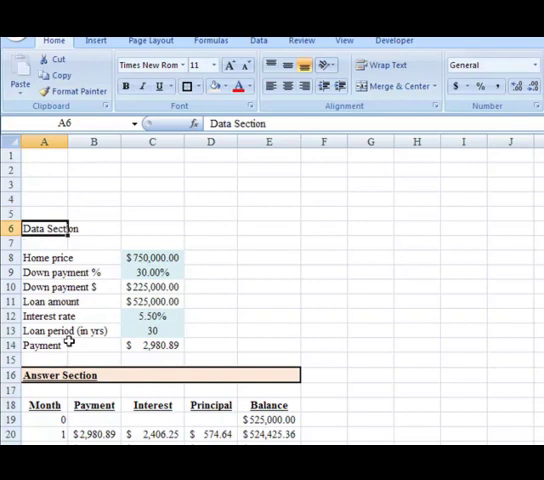
key(shift+Right)
key(shift+Right)
key(shift+Right)
key(shift+Right)
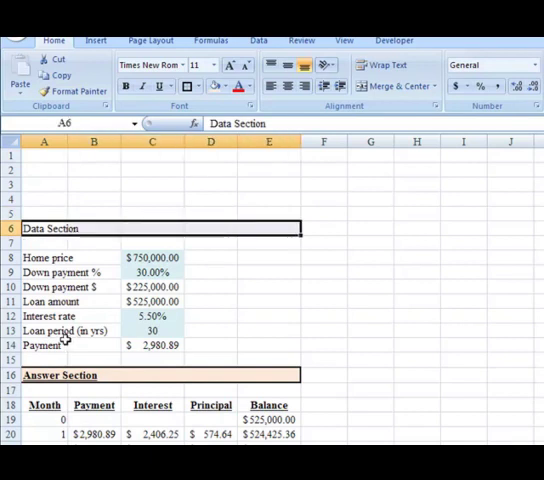
click(187, 87)
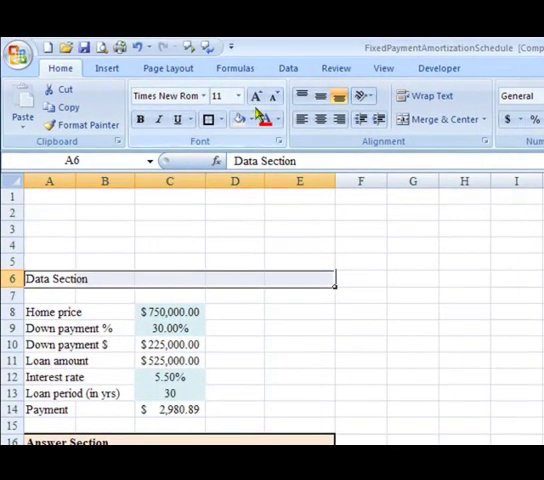
click(252, 120)
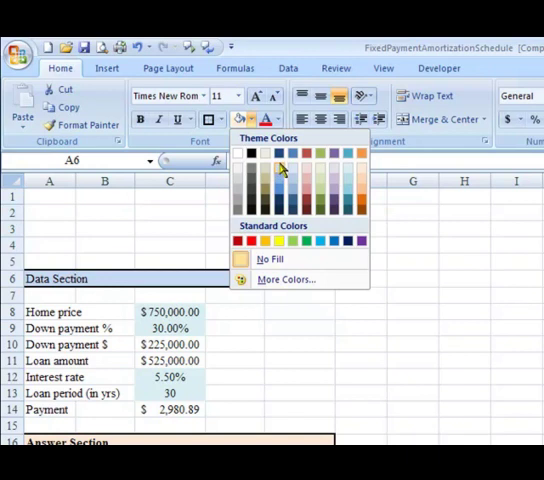
click(282, 170)
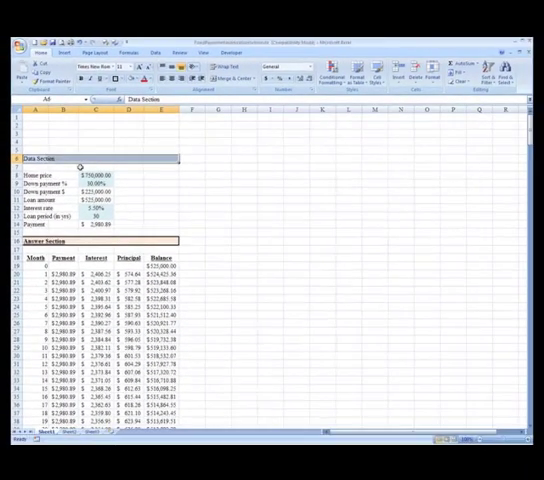
- Make the Data Section label in A6 bold and underlined, ending at A1
click(40, 158)
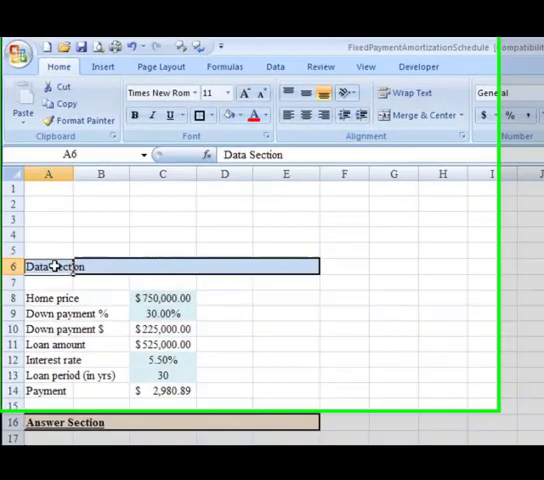
key(ctrl+b)
key(ctrl+u)
key(Return)
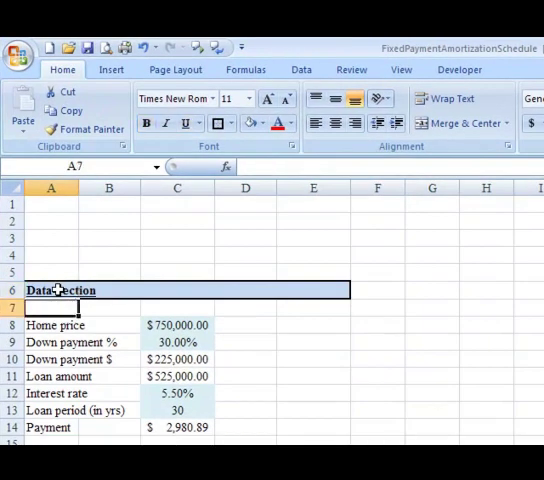
key(Down)
key(Up)
key(Up)
key(Up)
key(Up)
key(Up)
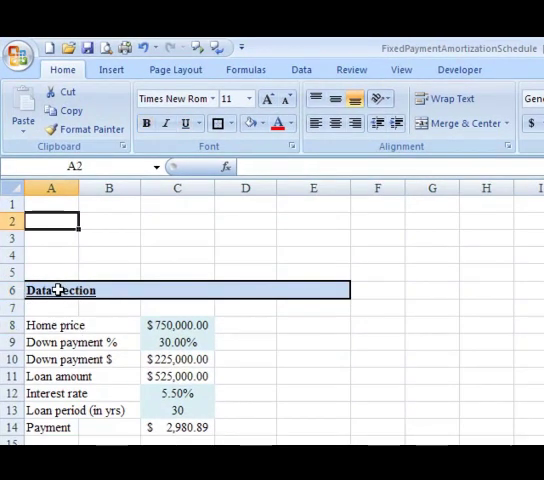
key(Up)
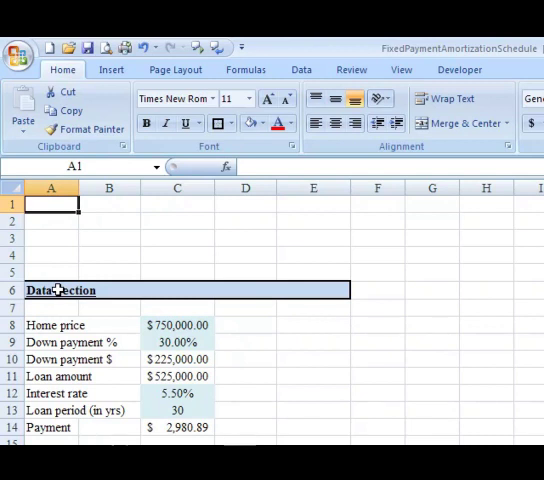
text(Mortg)
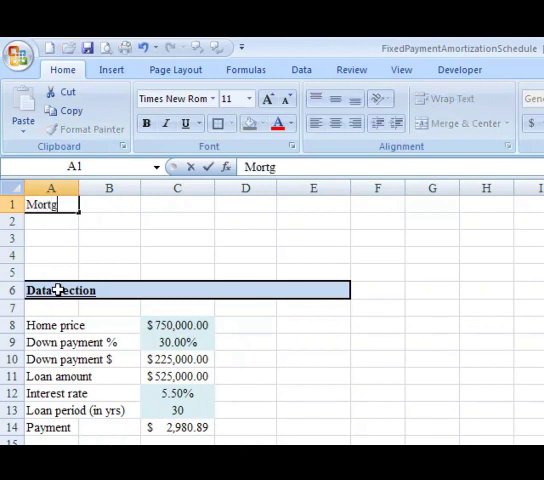
text(age Payment )
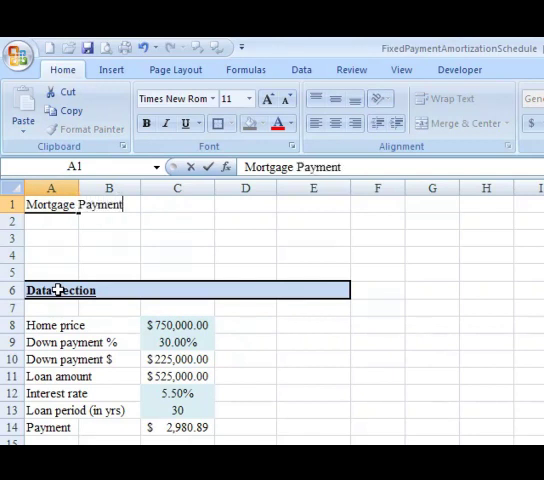
text(Caluc)
- Correct the title spelling, enter the preparer name in A2 and 'Prepared on:' in A3
key(BackSpace)
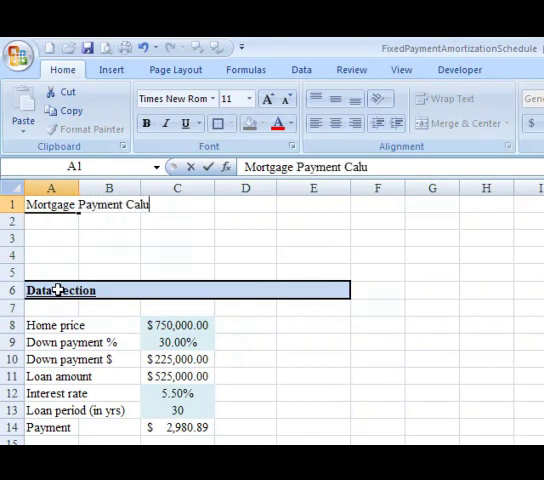
text(culator and )
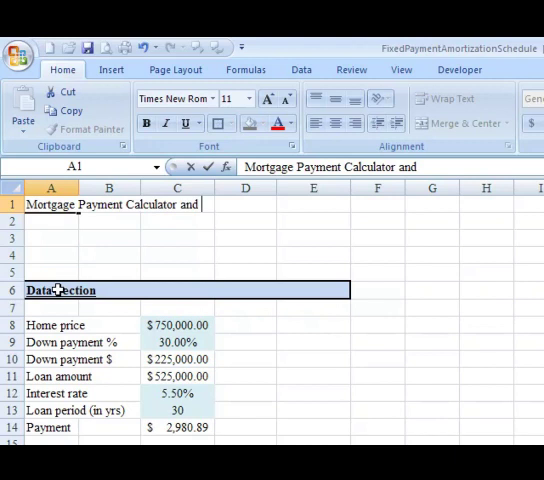
text(Amortization S)
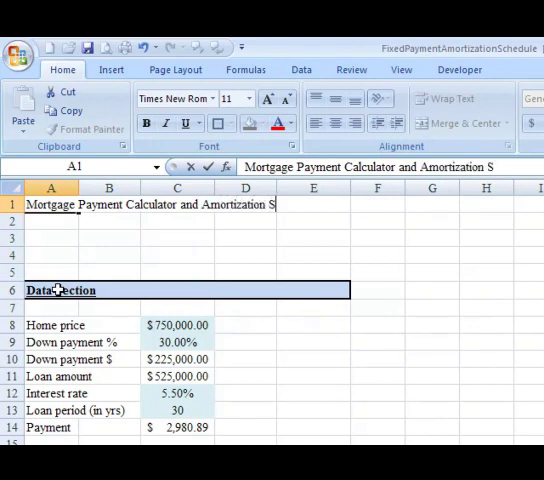
text(chedule)
key(Return)
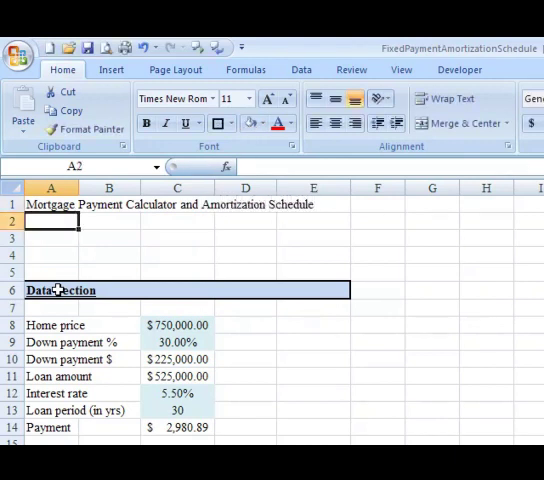
text(Pre)
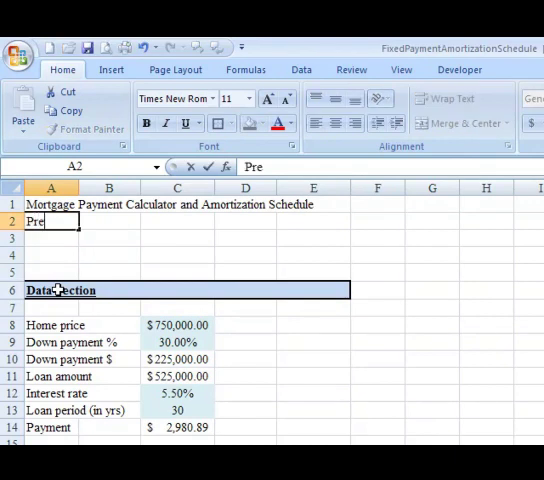
text(pared by:  )
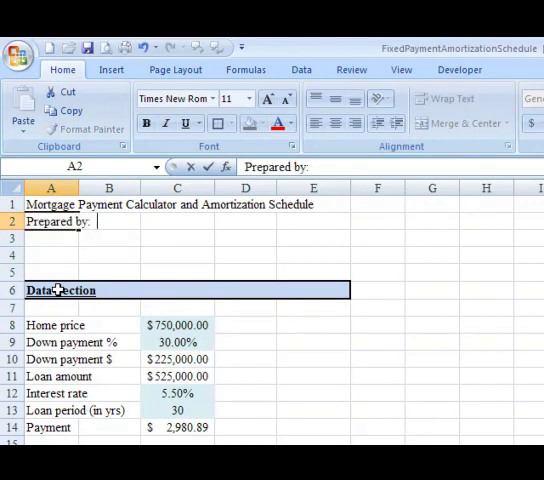
text(Kevin K)
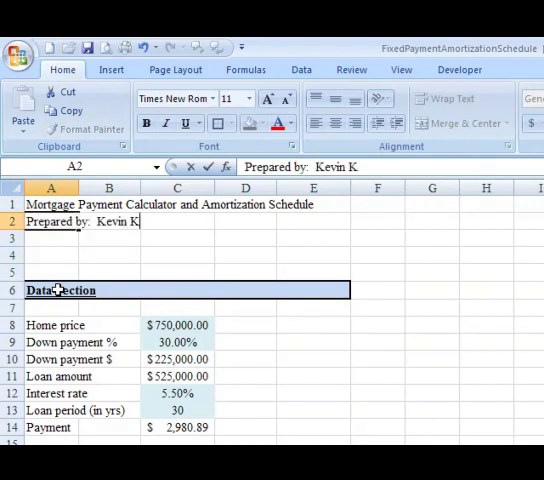
text(imball)
key(Return)
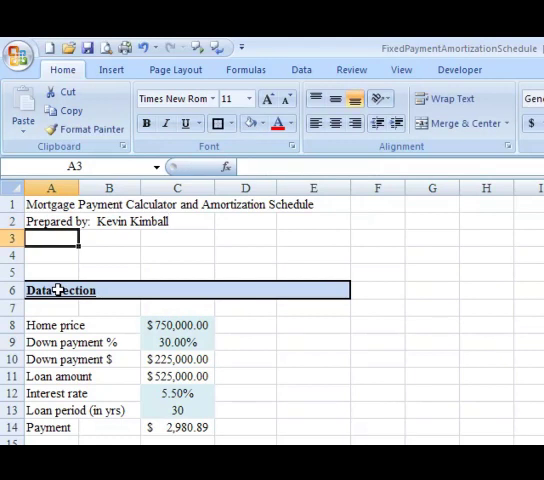
text(Prepared )
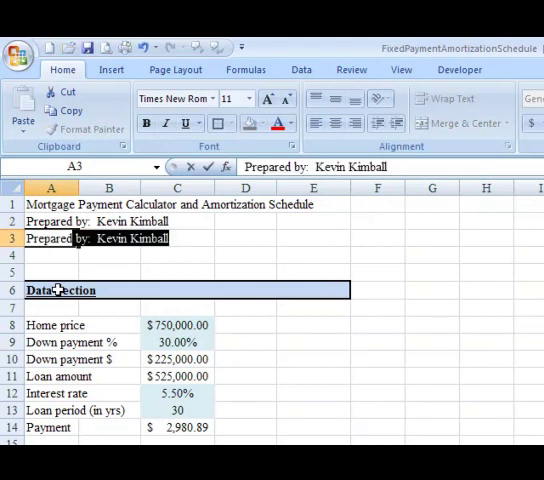
text(on:)
key(Return)
key(Up)
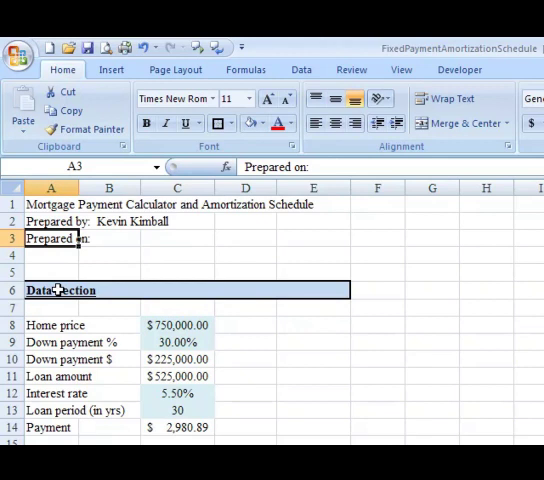
- Enter =today() in C3 so it shows 3/26/2009, then return to A4
key(Right)
key(Right)
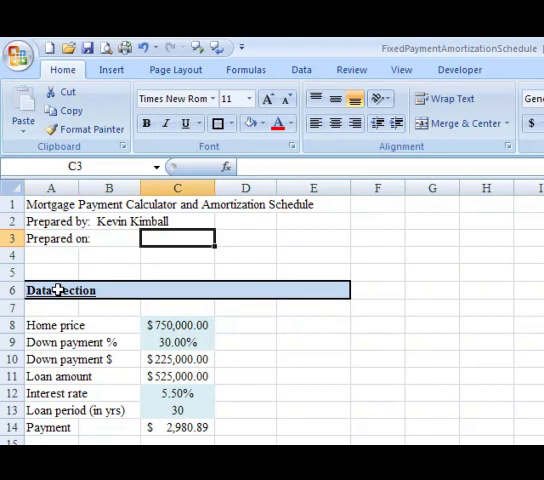
text(=)
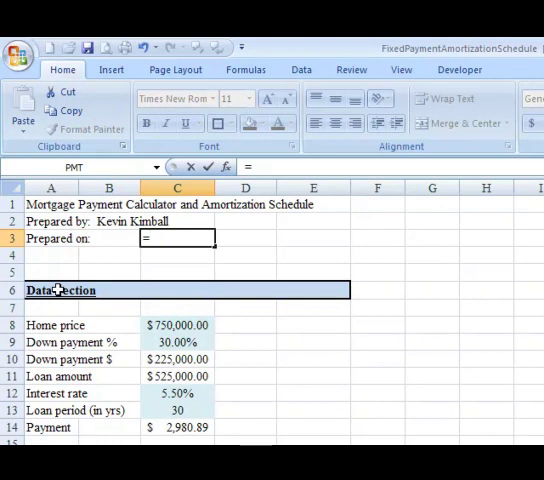
text(today)
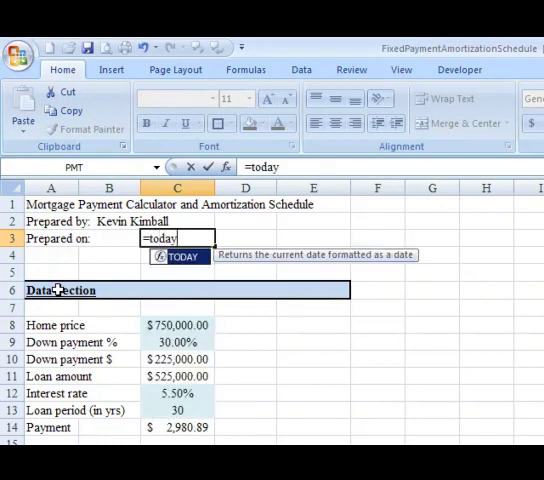
text(())
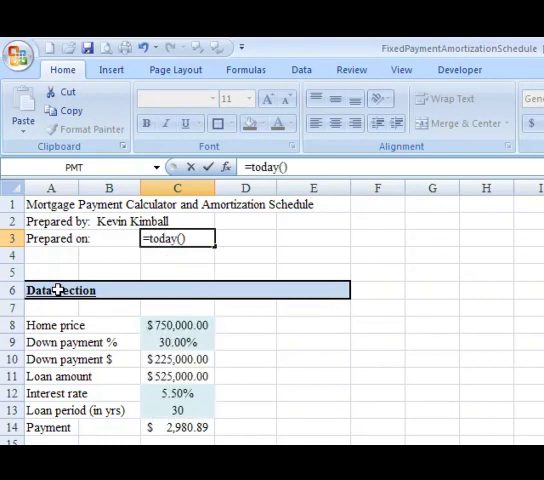
key(Return)
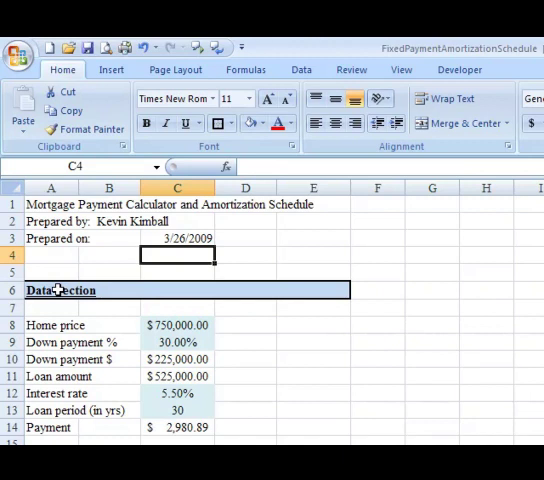
key(Left)
key(Left)
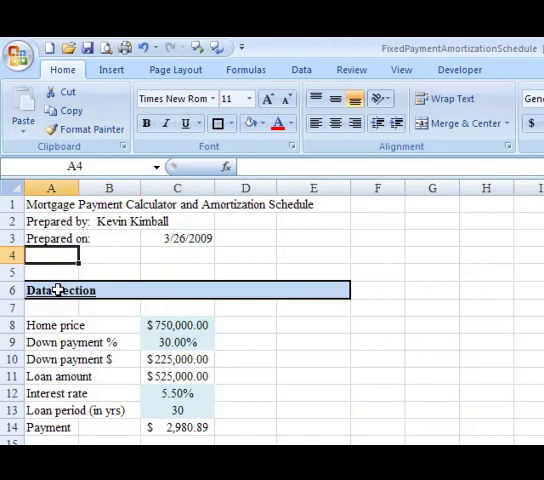
text(Purp)
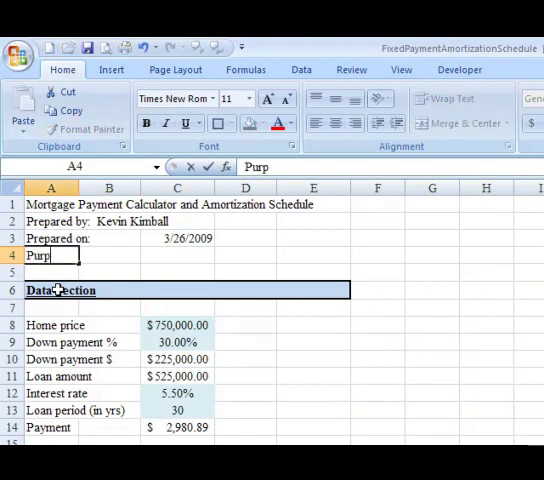
text(osedd)
- Enter the Purpose statement in A4, inserting 'fixed ' before 'payment'
key(BackSpace)
key(BackSpace)
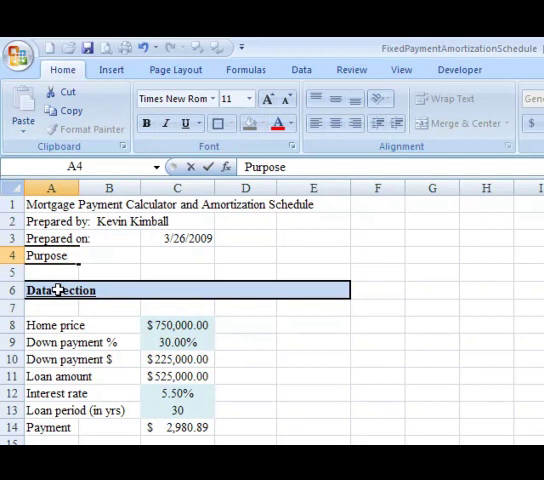
text(:  The pur)
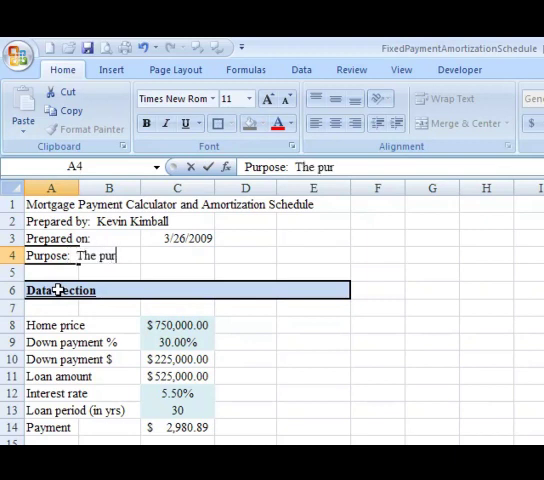
text(pose of this wor)
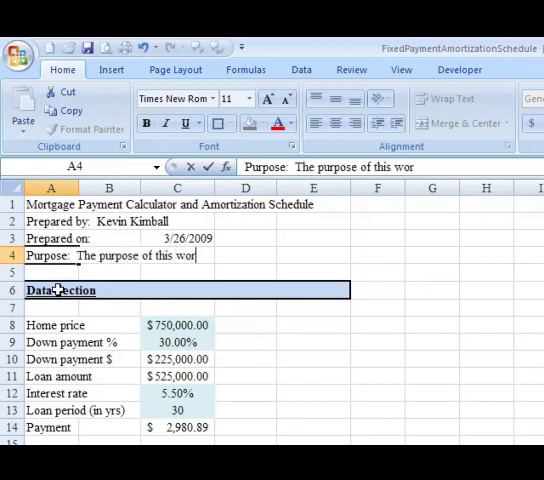
text(ksheet )
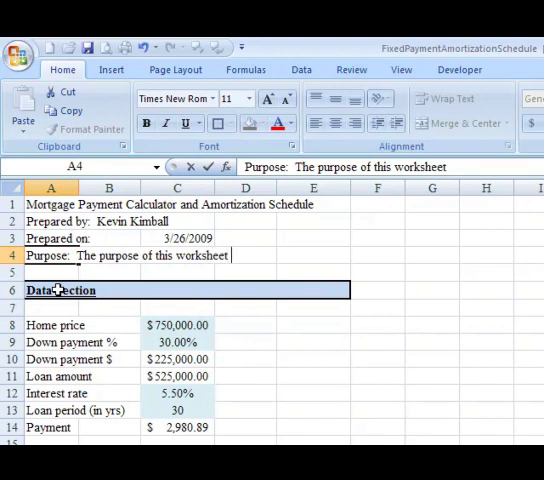
text(is to compute )
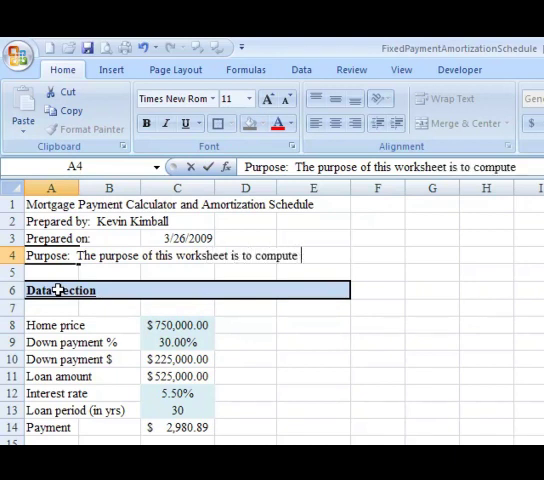
text(the payment )
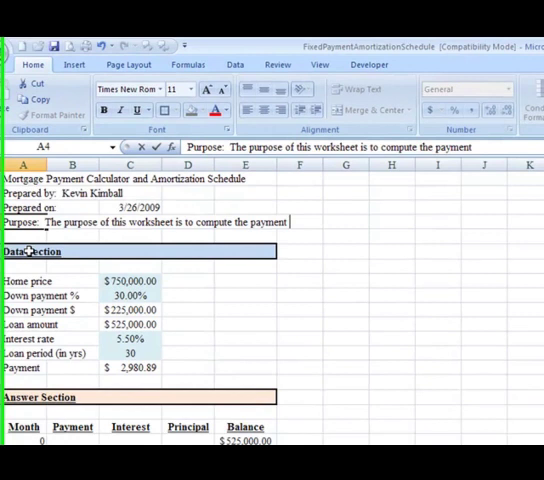
text(for a mortgage )
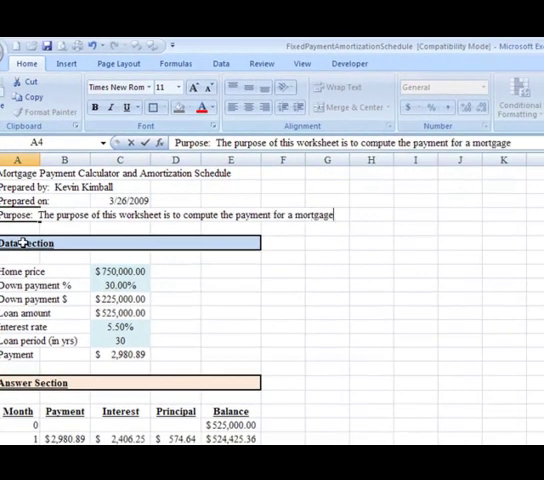
text(at a )
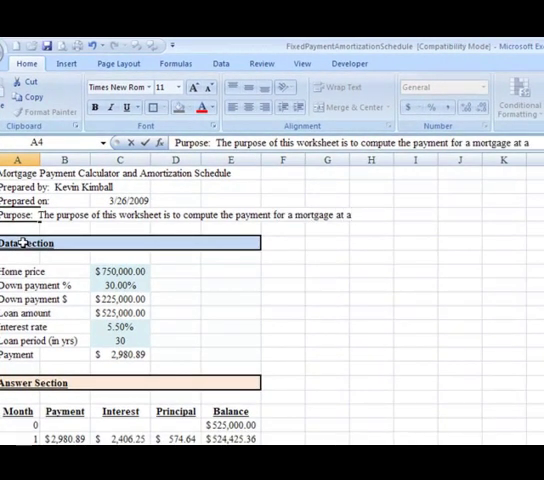
text(specified)
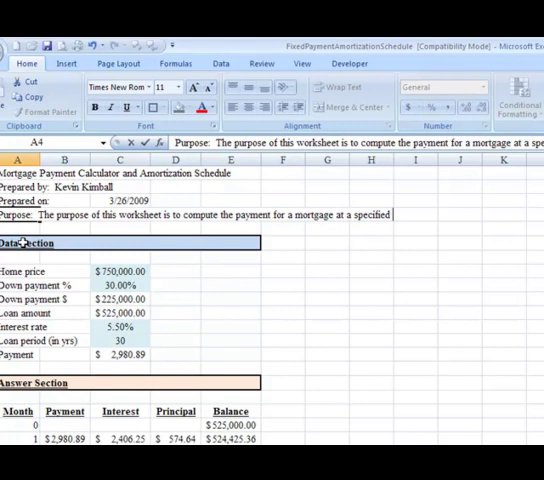
text( rate for )
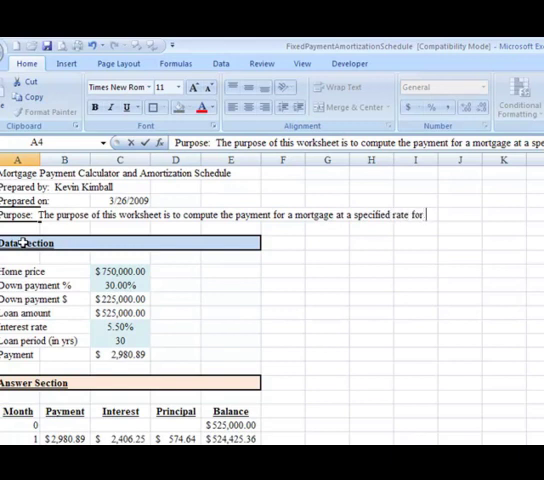
text(a specif)
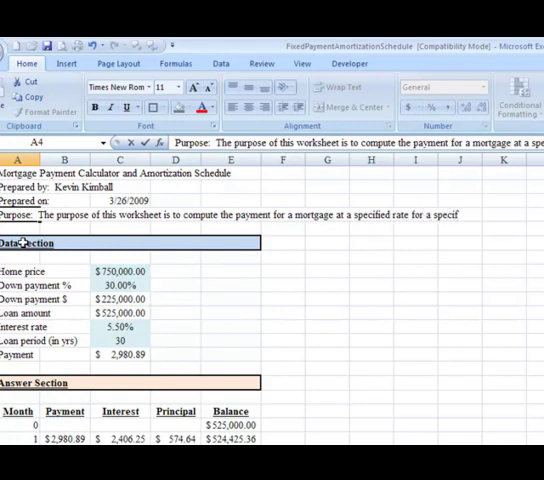
text(ied period.)
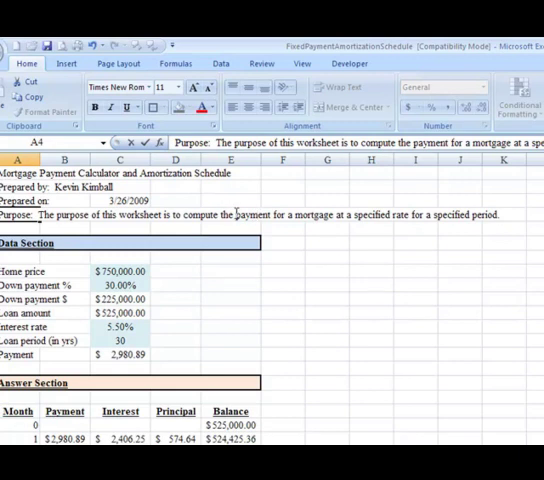
click(236, 214)
text(fixed)
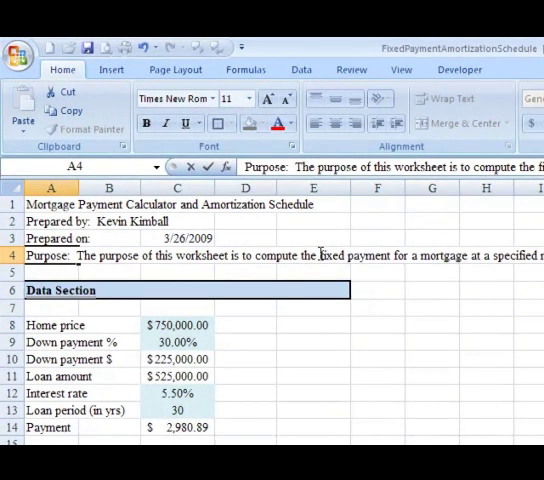
- Merge the purpose statement across A4:E4 via Format Cells and turn on Wrap Text for it
key(Return)
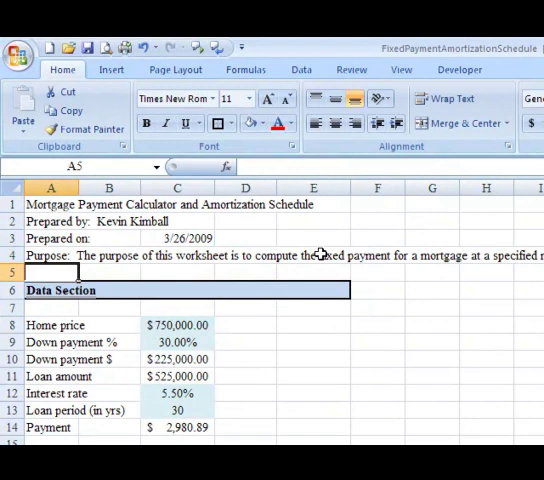
key(Up)
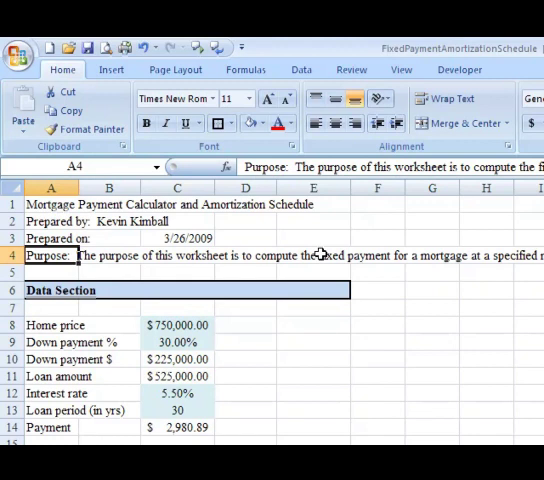
key(shift+Right)
key(shift+Right)
key(shift+Right)
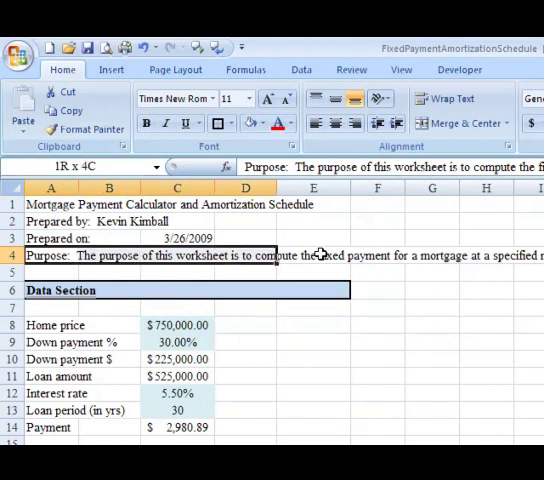
key(shift+Right)
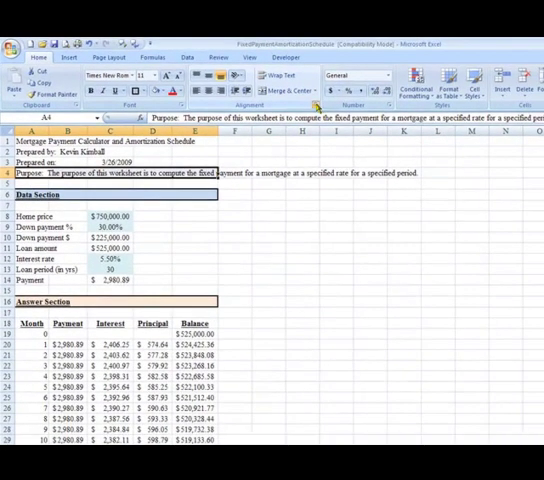
click(316, 106)
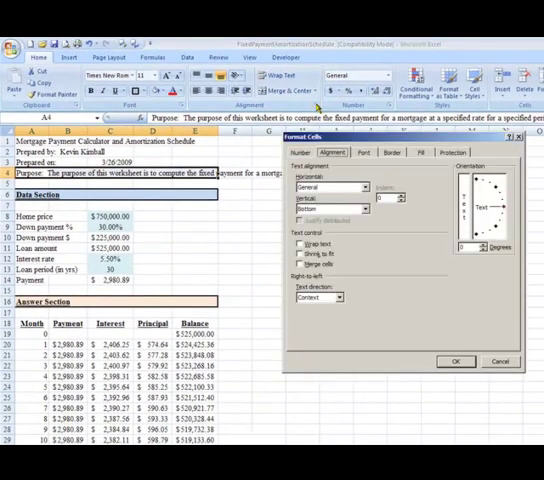
click(300, 264)
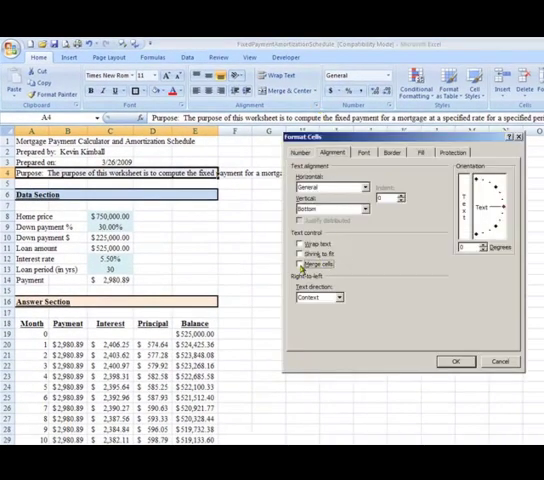
click(453, 361)
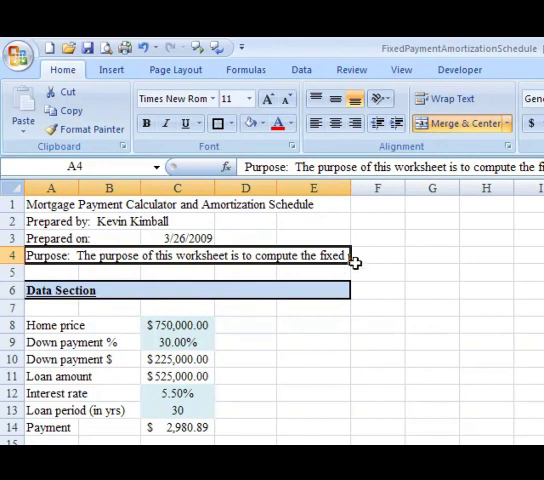
click(441, 104)
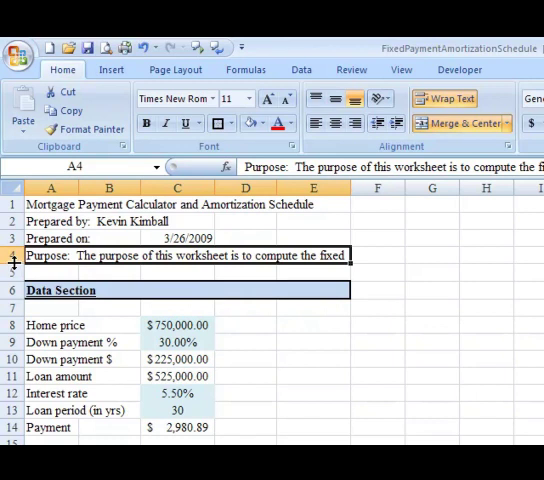
- Heighten row 4 to fit the wrapped purpose and make the 'Purpose:' label bold and underlined
drag(14, 263, 14, 296)
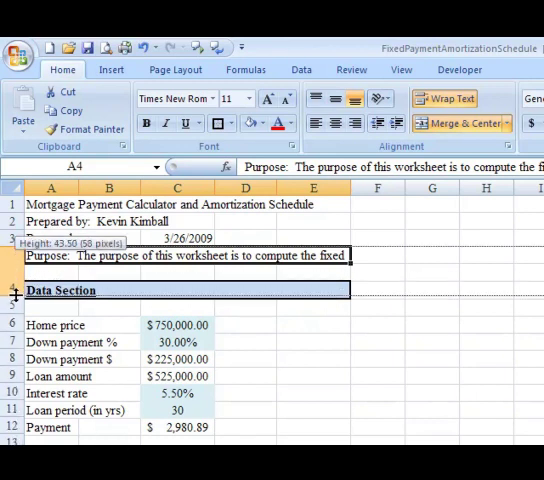
mouse_move(14, 296)
mouse_down()
mouse_move(16, 305)
mouse_move(6, 300)
mouse_up()
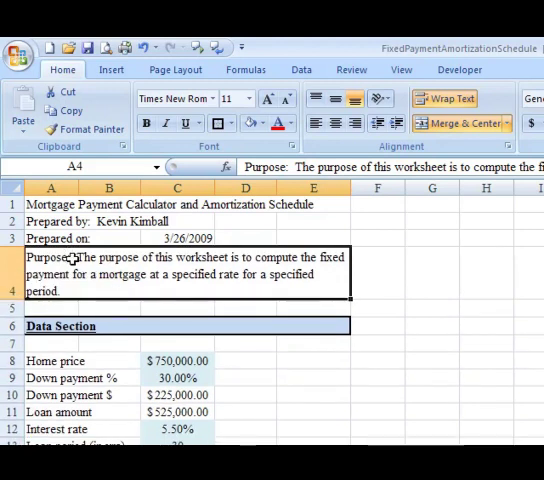
click(291, 167)
drag(291, 167, 226, 169)
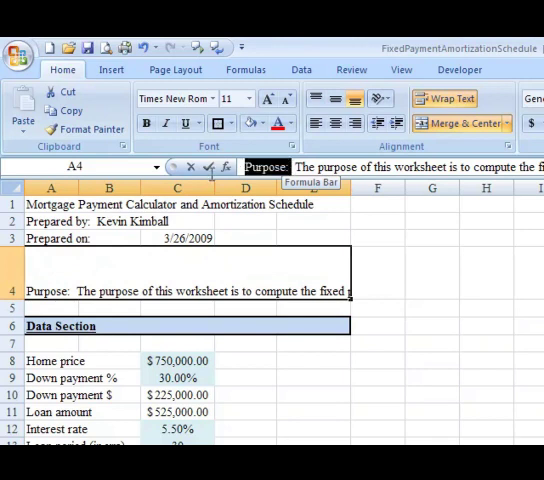
key(ctrl+b)
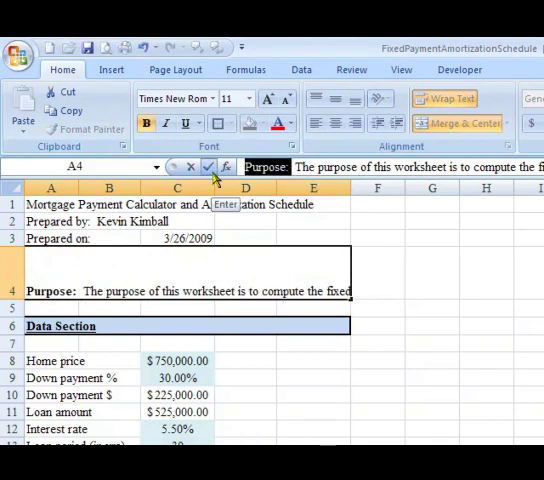
key(ctrl+u)
key(Return)
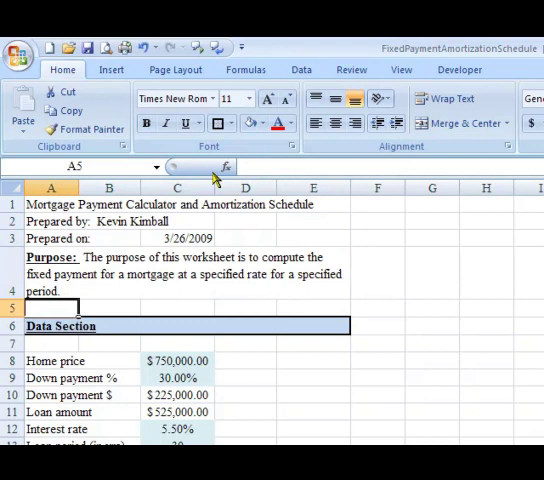
- Make the worksheet title in A1 bold
key(Down)
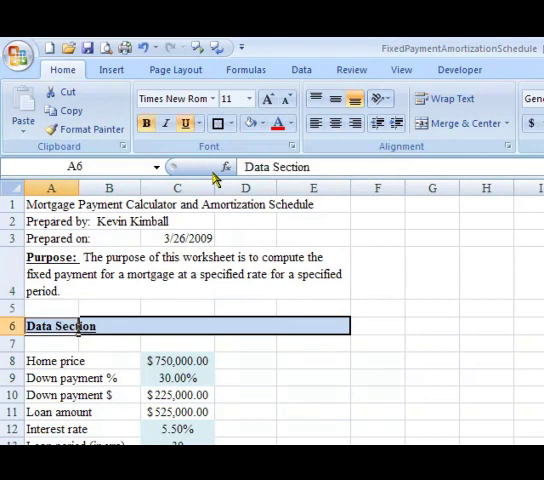
key(ctrl+Home)
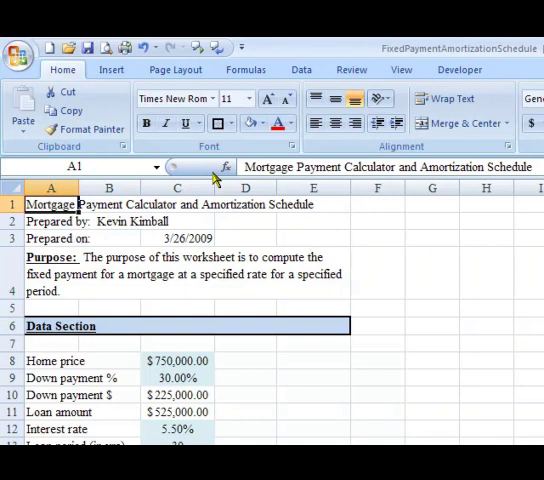
key(ctrl+b)
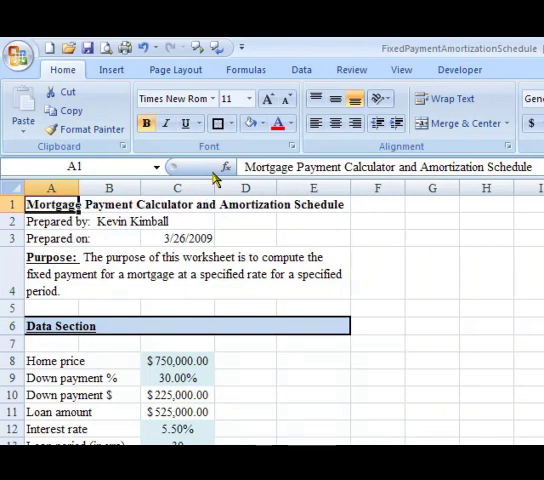
key(Down)
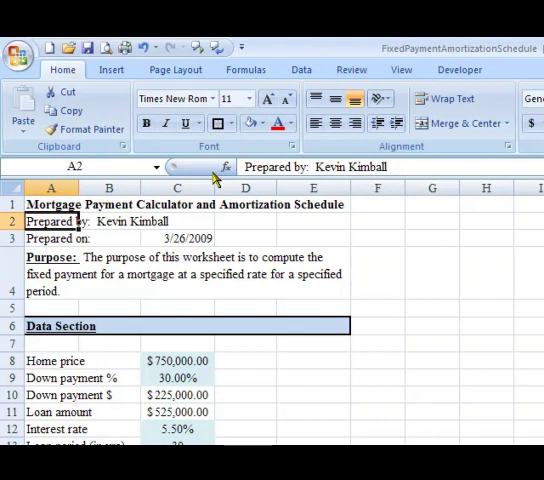
key(Up)
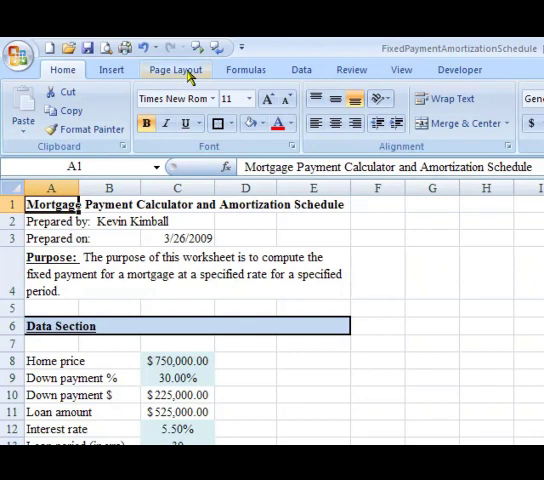
- Set a custom footer with the workbook's file path in the left section via Page Setup
click(176, 70)
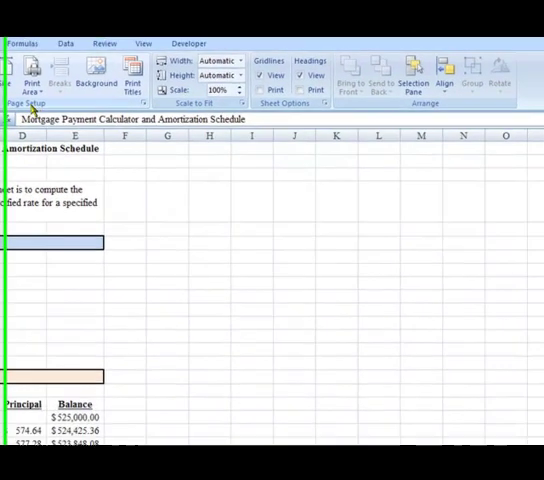
click(137, 103)
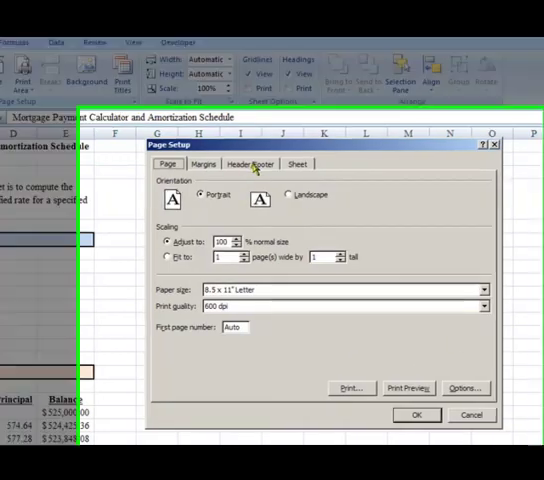
click(256, 166)
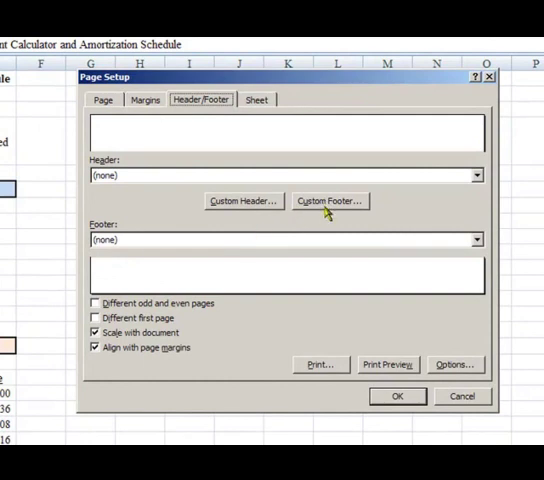
click(323, 203)
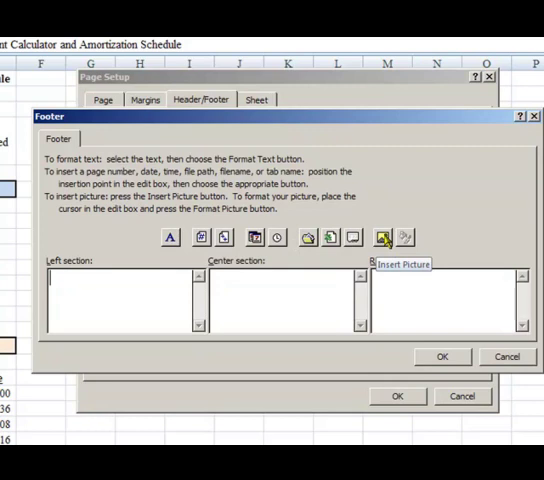
click(309, 241)
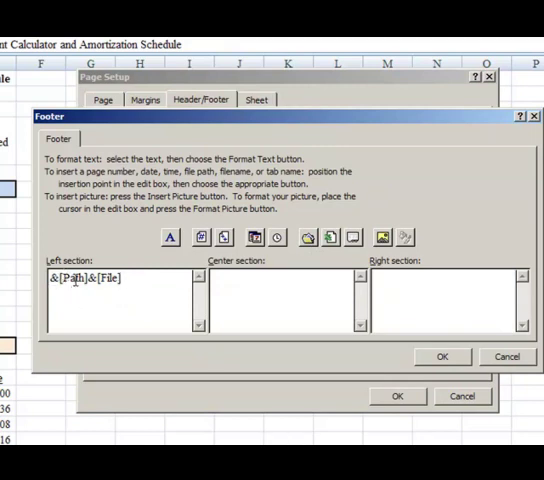
click(452, 358)
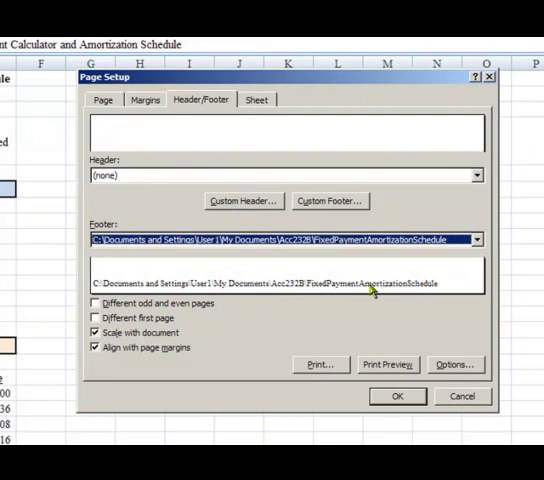
- Preview the printed page, zoom in on the file-path footer, then return to the worksheet
click(400, 367)
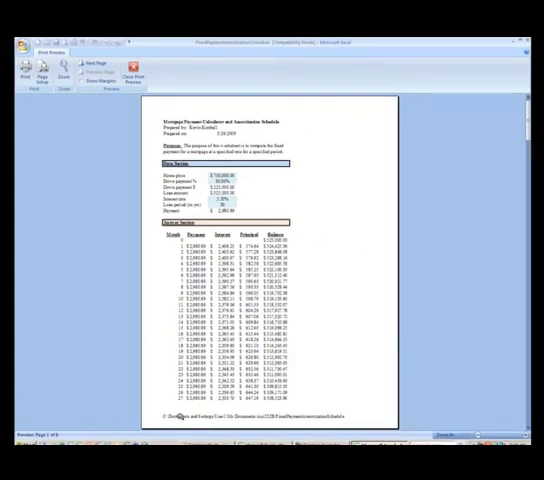
click(196, 419)
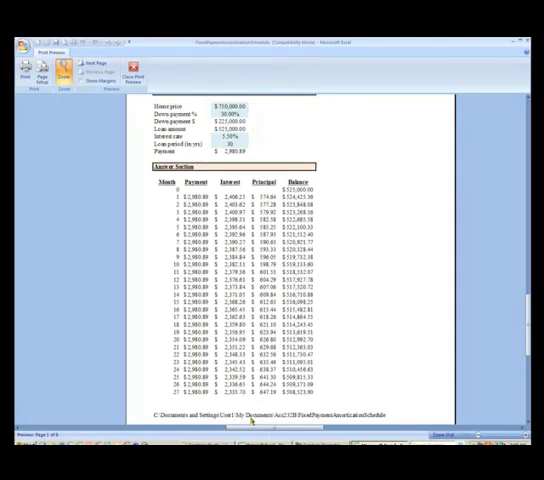
key(Escape)
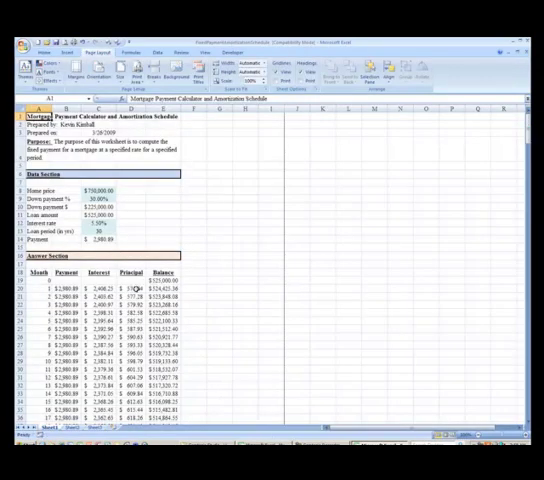